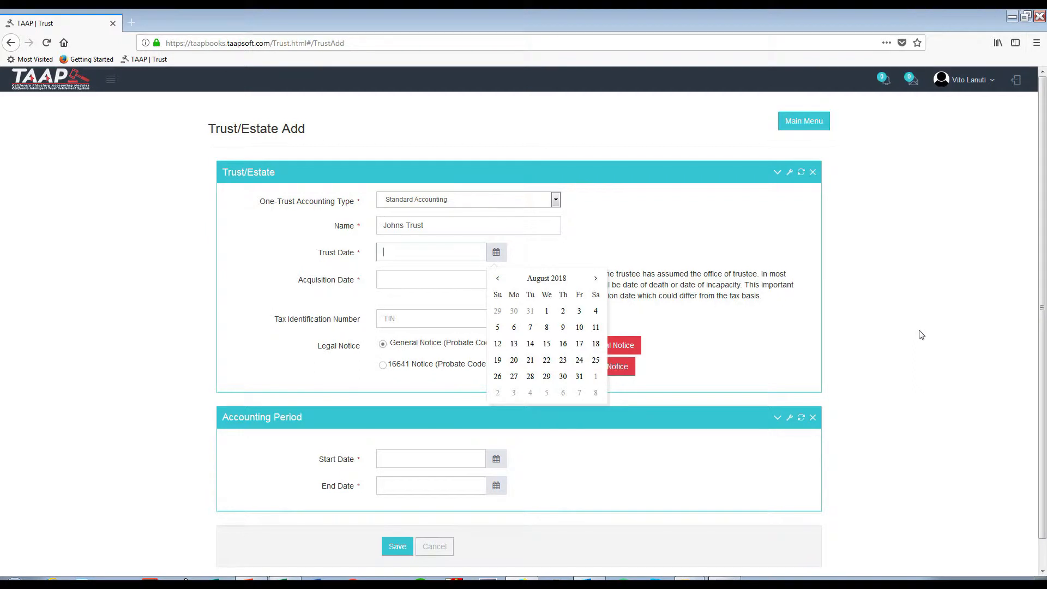
# Set the trust date to 12/1/2000.
pyautogui.write('/2000')
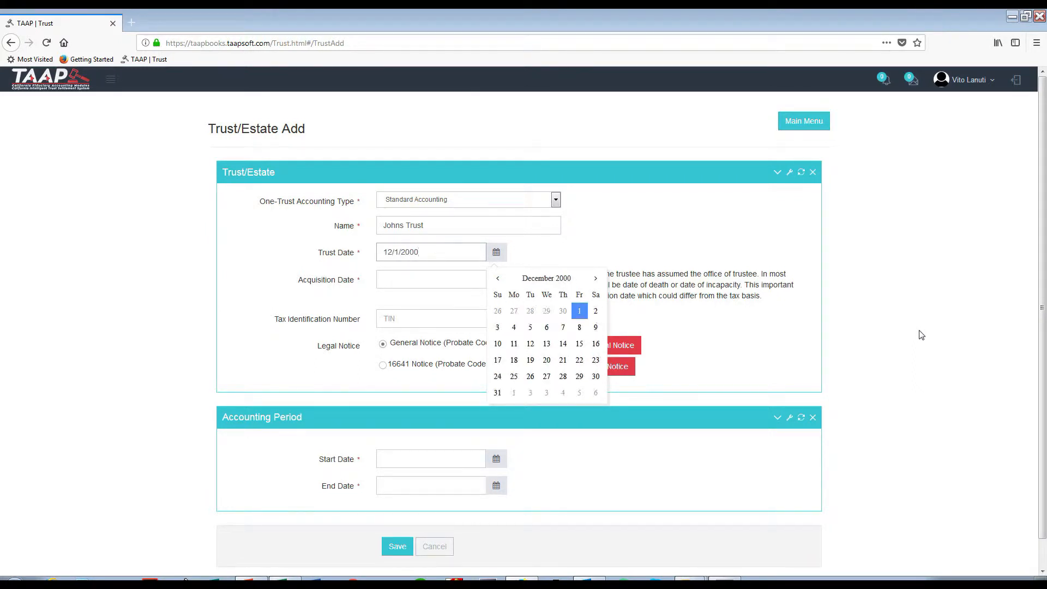
pyautogui.press('Tab')
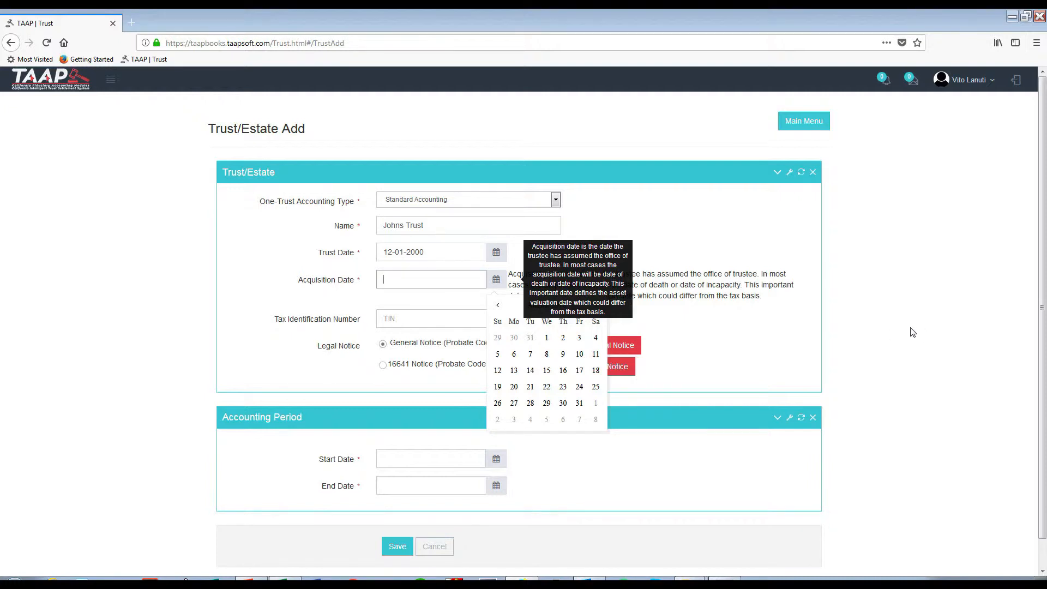
# Set the acquisition date to 2/15/2010 and fill in the trust's tax identification number.
pyautogui.write('2/15/2010')
pyautogui.press('Tab')
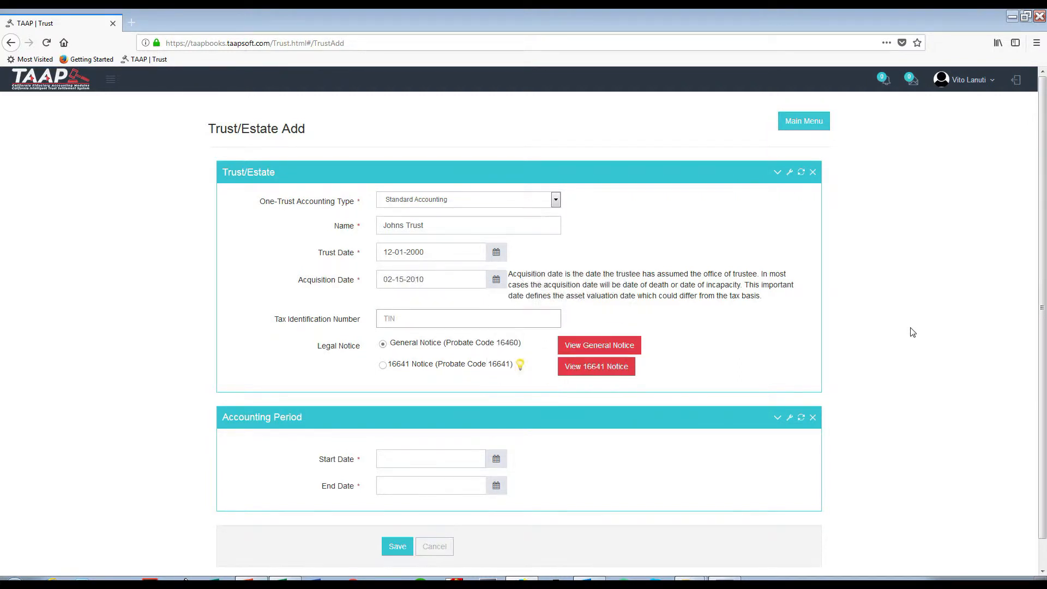
pyautogui.write('3333')
# Choose the General Notice (Probate Code 16460) as the legal notice and view its full text.
pyautogui.click(382, 366)
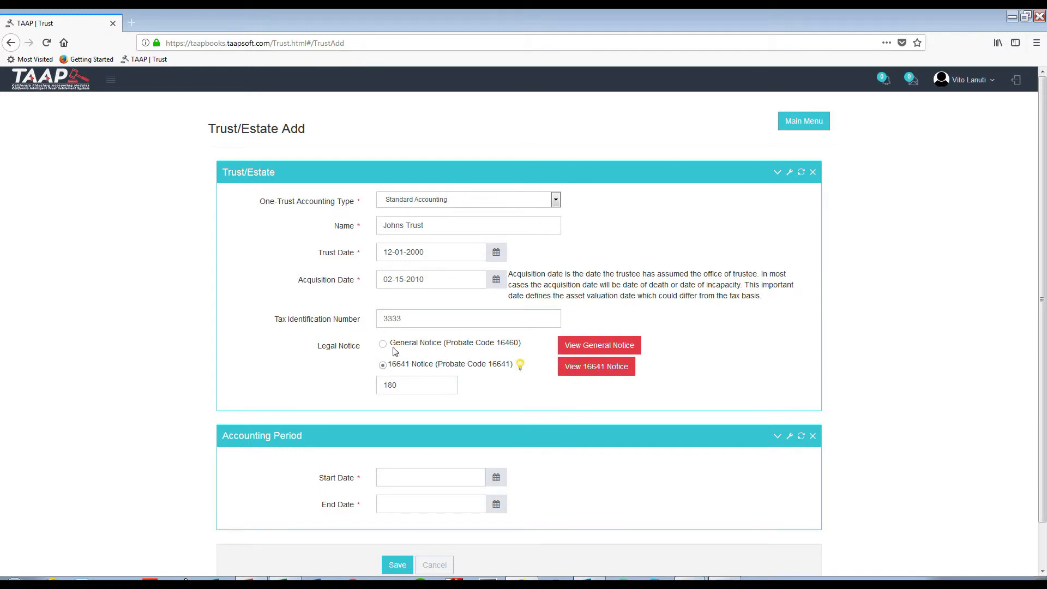
pyautogui.click(383, 345)
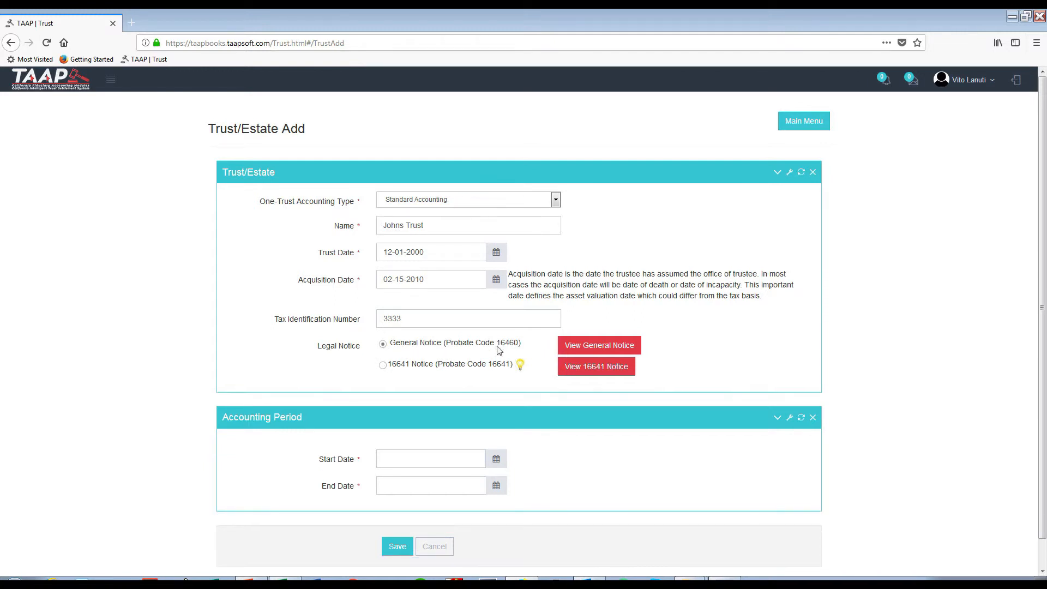
pyautogui.click(611, 345)
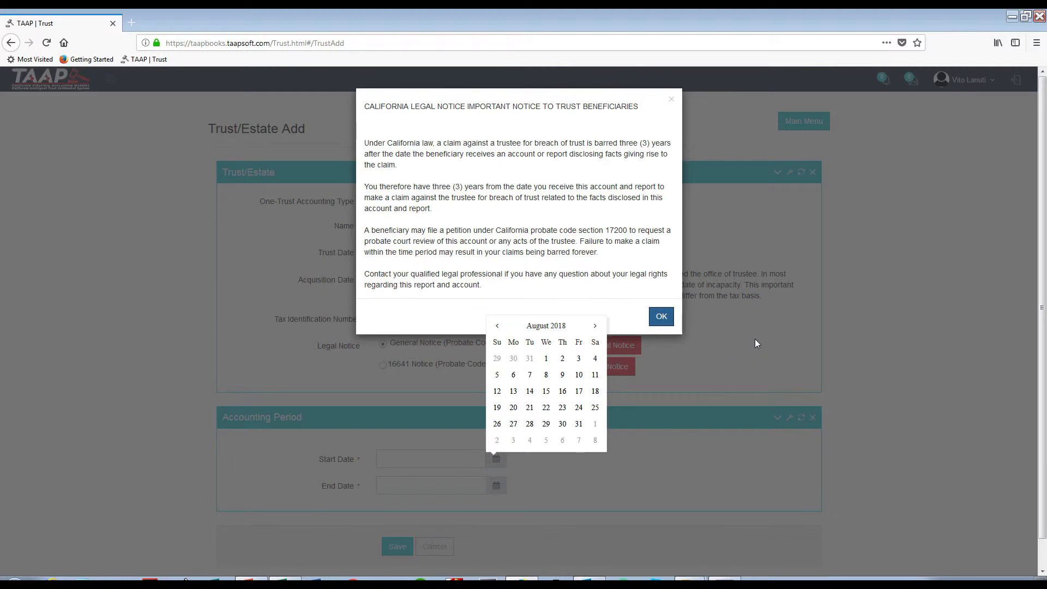
pyautogui.click(662, 318)
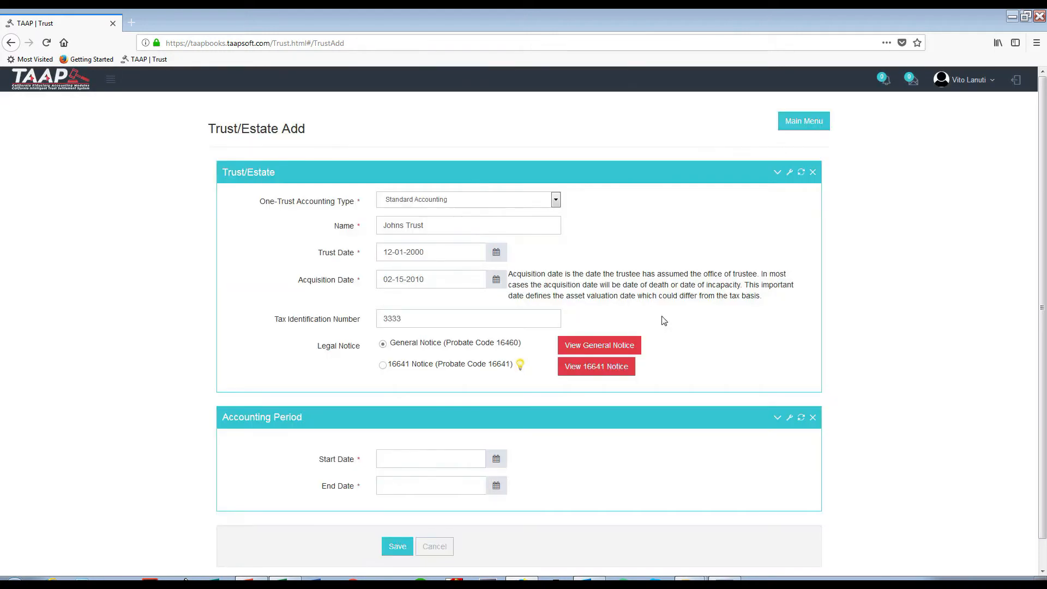
# Switch the legal notice to the 16641 Notice (Probate Code 16641) and review the objection period in its text.
pyautogui.click(385, 366)
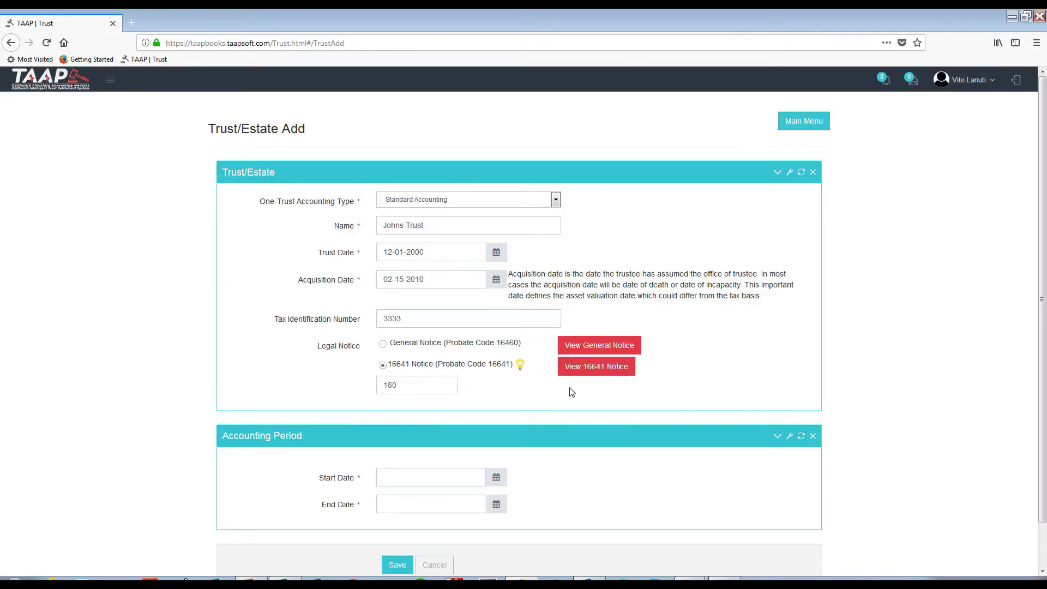
pyautogui.click(600, 376)
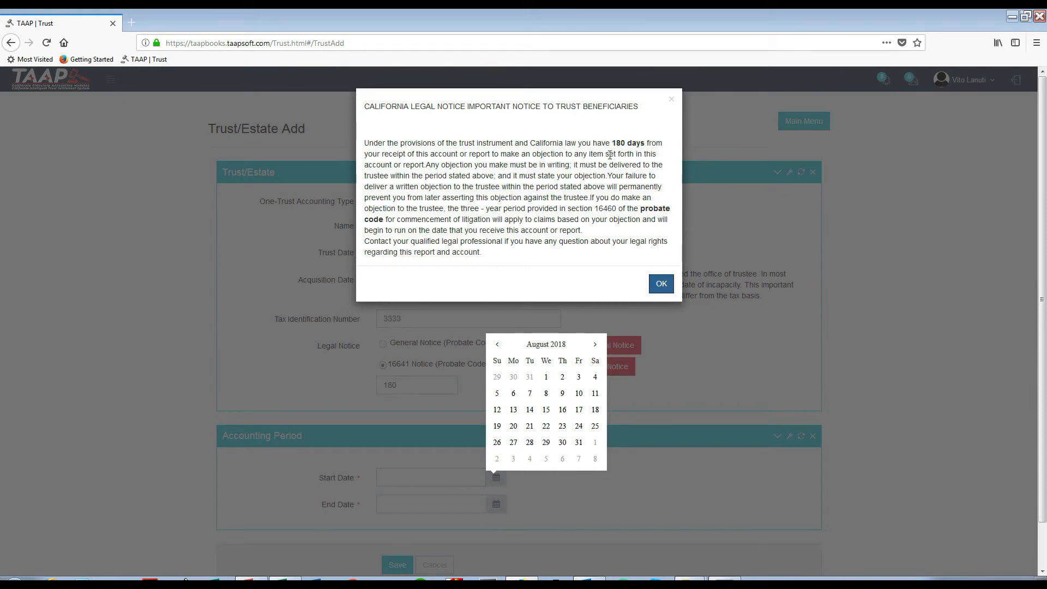
pyautogui.moveTo(610, 144); pyautogui.dragTo(647, 144)
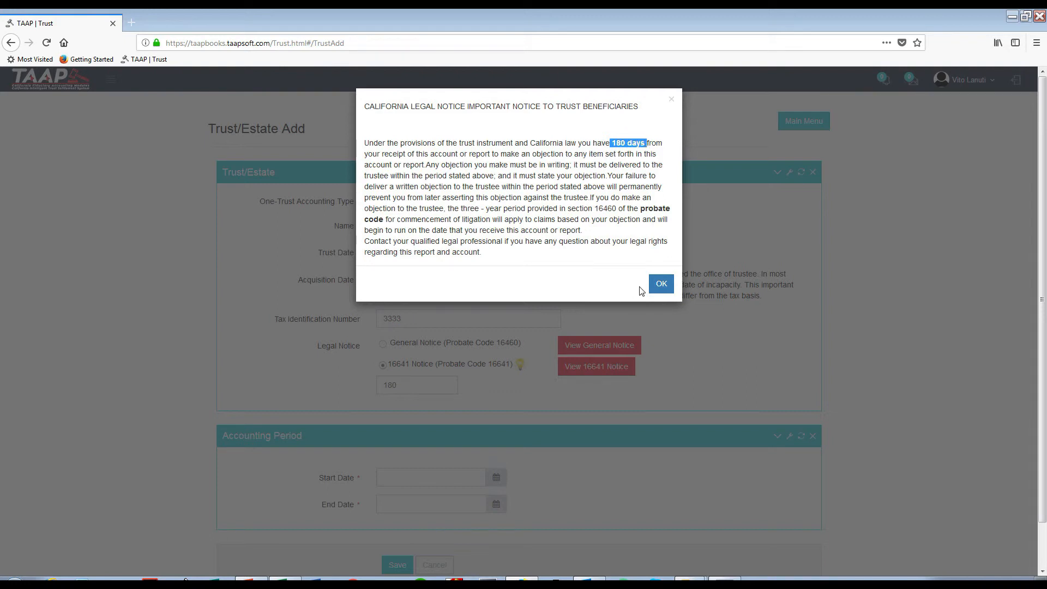
pyautogui.click(665, 286)
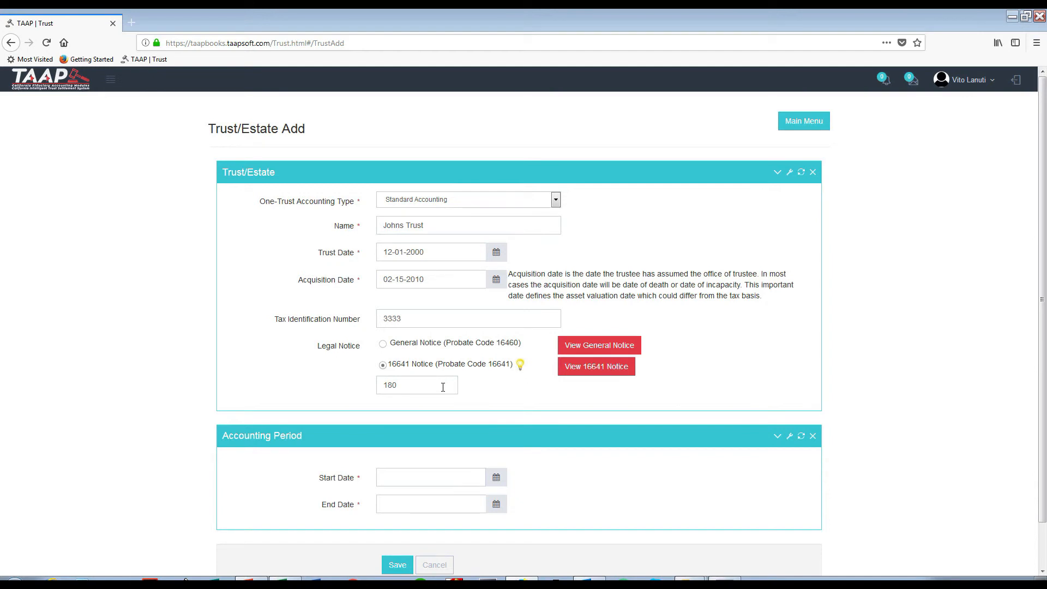
# Set the 16641 Notice period to 220 days and check the period in the notice text.
pyautogui.moveTo(442, 387); pyautogui.dragTo(367, 387)
pyautogui.write('220')
pyautogui.click(780, 357)
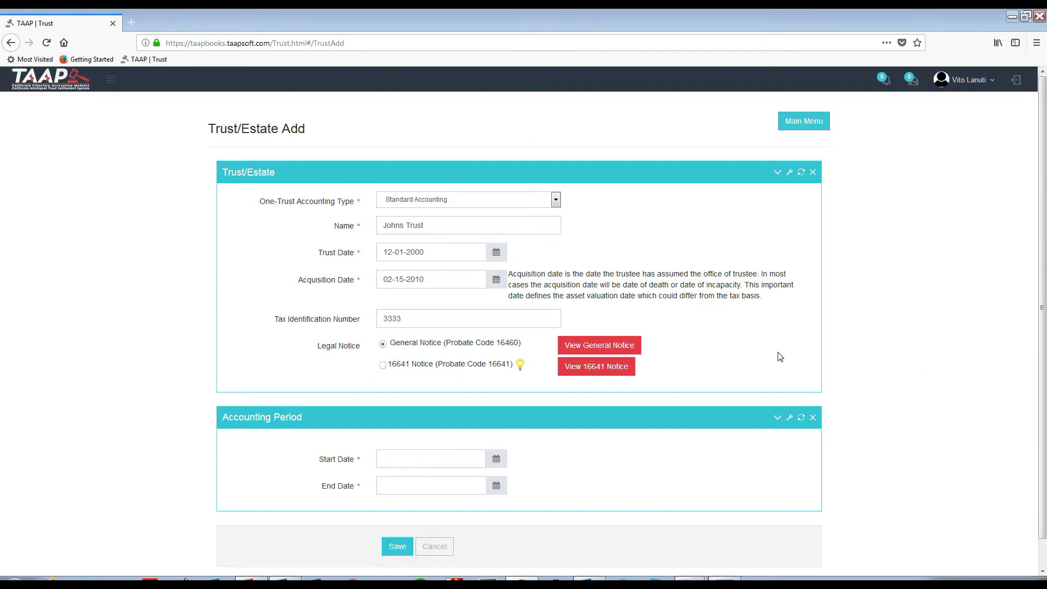
pyautogui.click(382, 366)
pyautogui.click(604, 366)
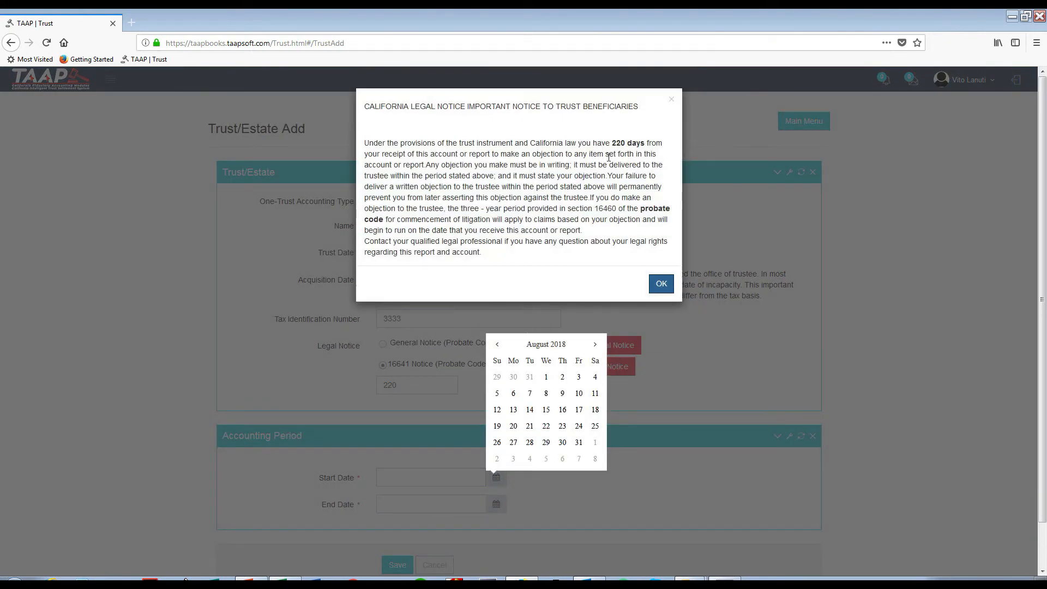
pyautogui.moveTo(609, 143); pyautogui.dragTo(644, 143)
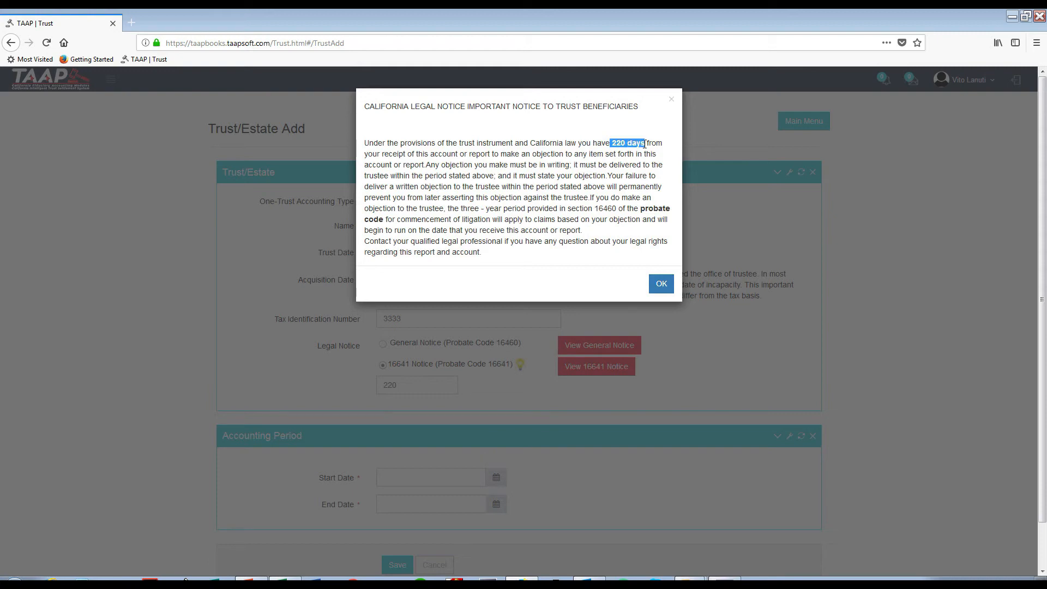
pyautogui.click(978, 247)
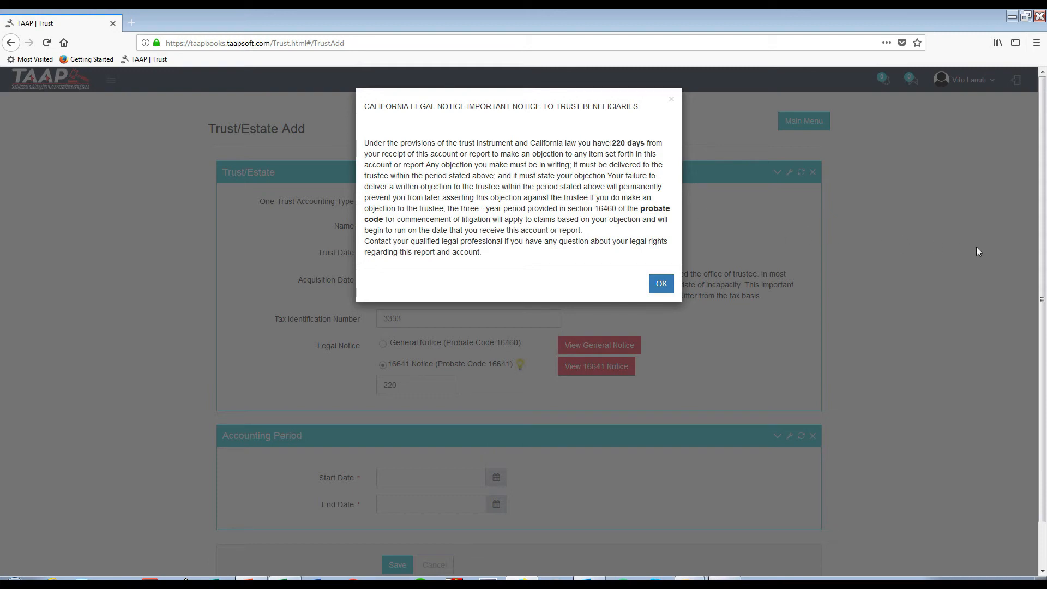
pyautogui.click(660, 280)
# Set the 16641 Notice period to 180 days and check the wording of the notice.
pyautogui.doubleClick(385, 385)
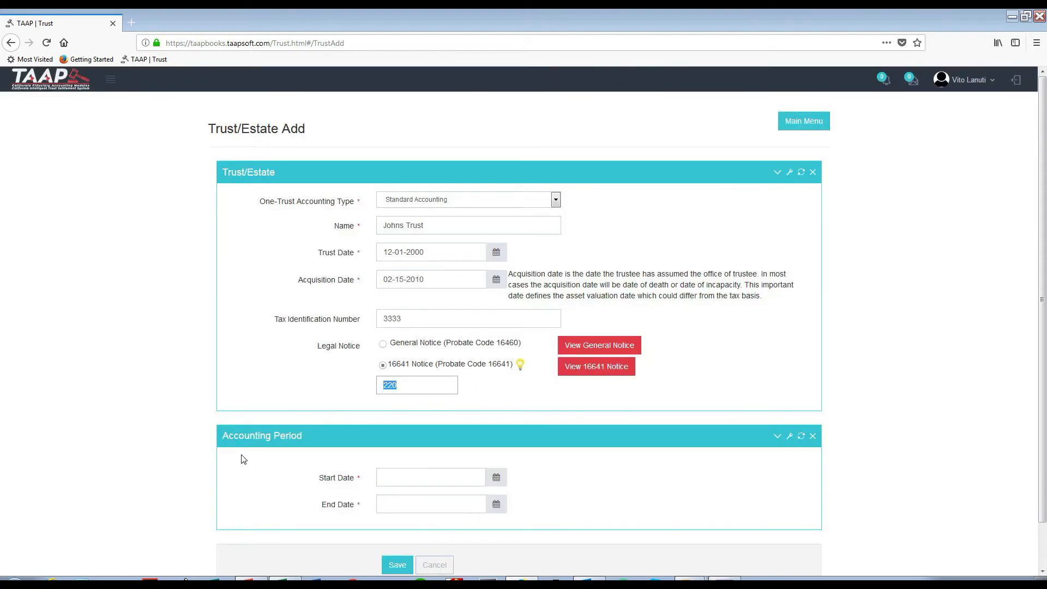
pyautogui.write('180')
pyautogui.click(626, 369)
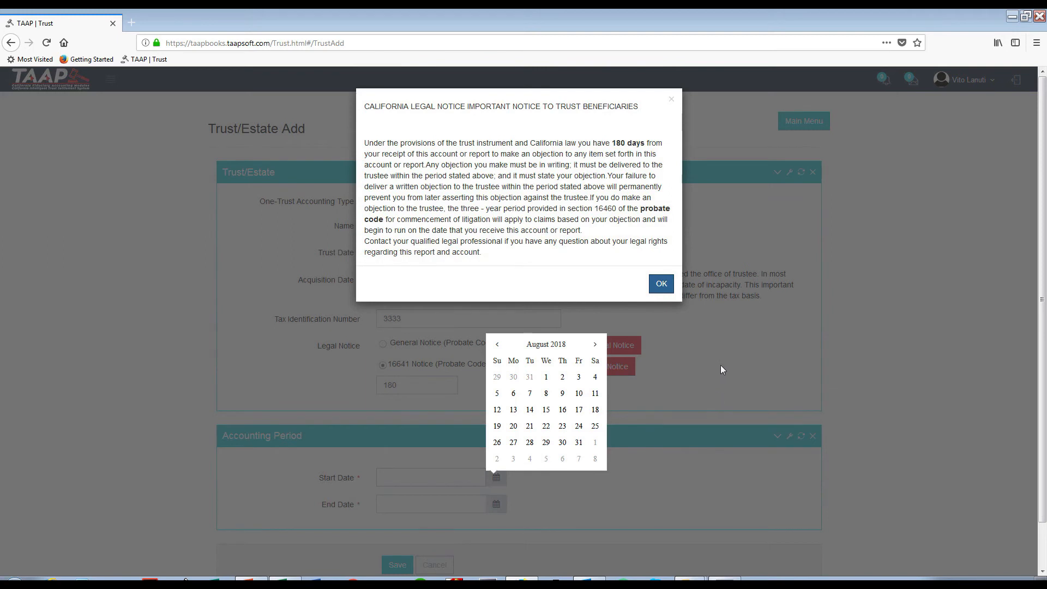
pyautogui.moveTo(604, 143); pyautogui.dragTo(649, 143)
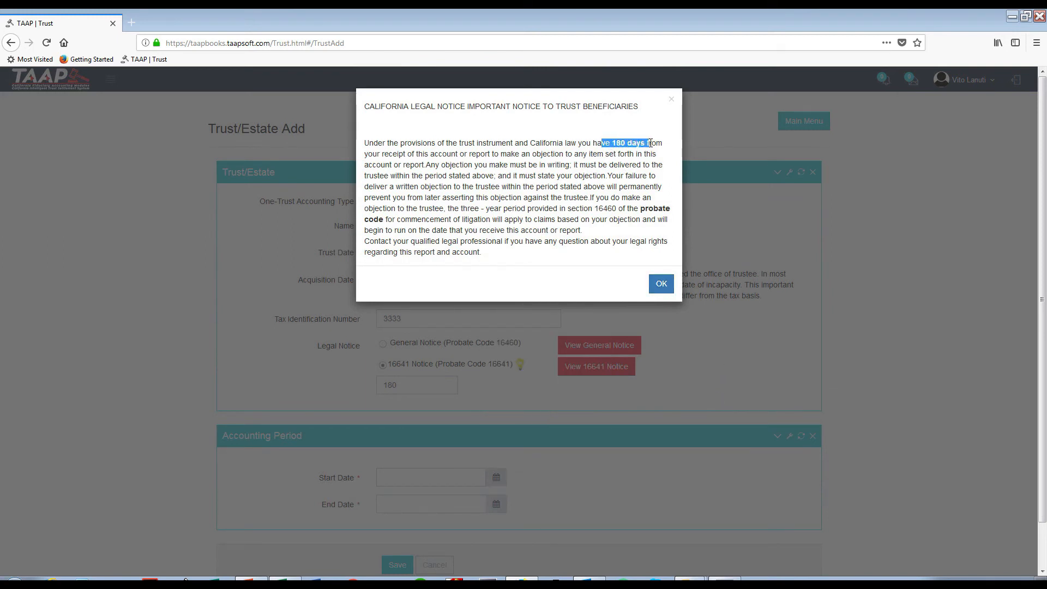
pyautogui.click(898, 284)
pyautogui.click(674, 286)
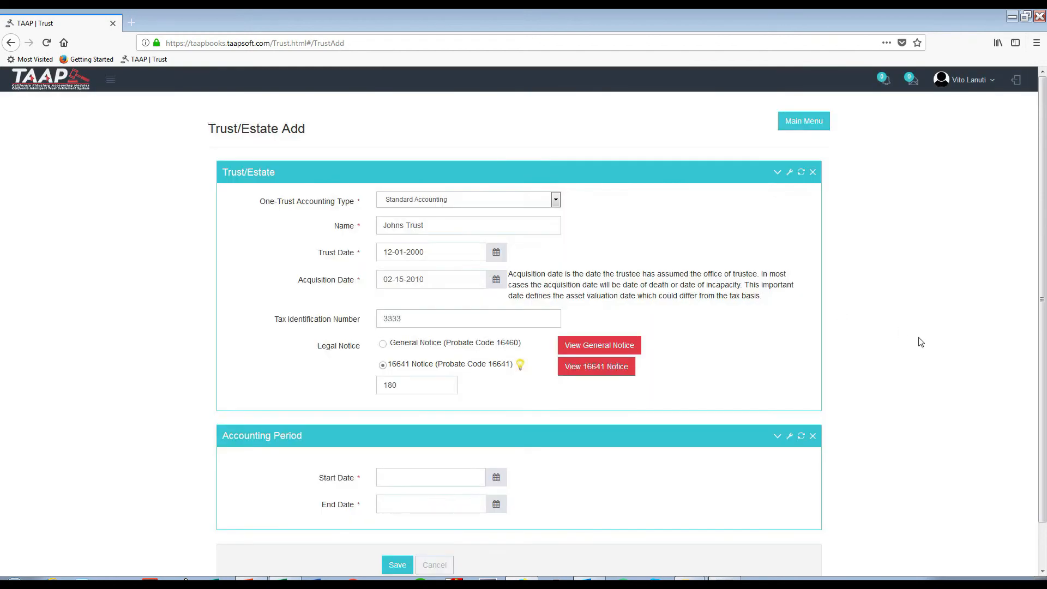
# Set the accounting period from 1/1/2010 to 12/31/2010 and save the new trust.
pyautogui.scroll(-2, 507, 509)
pyautogui.click(447, 434)
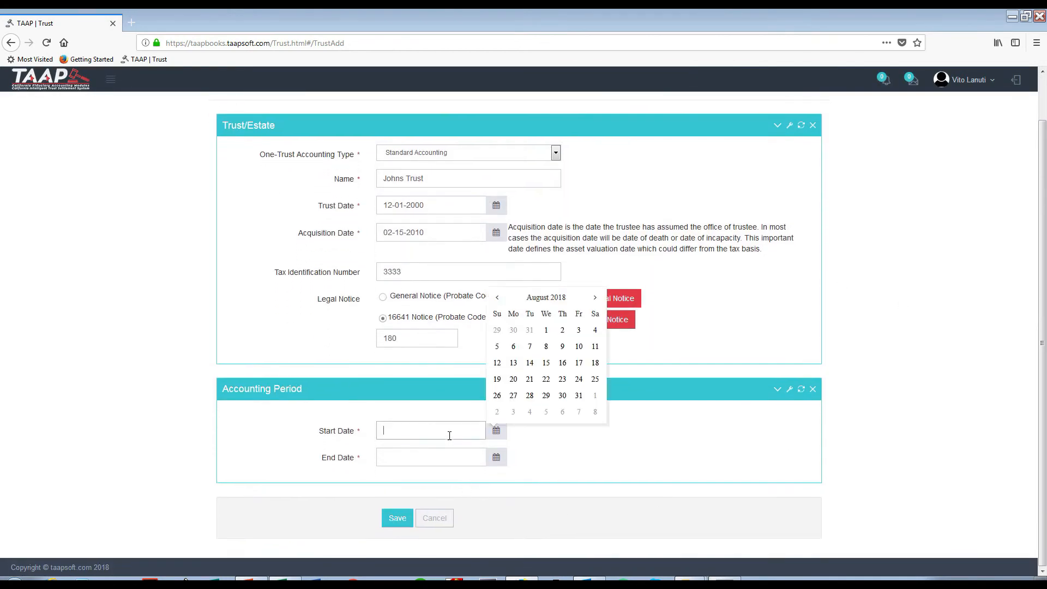
pyautogui.write('1/1/2010')
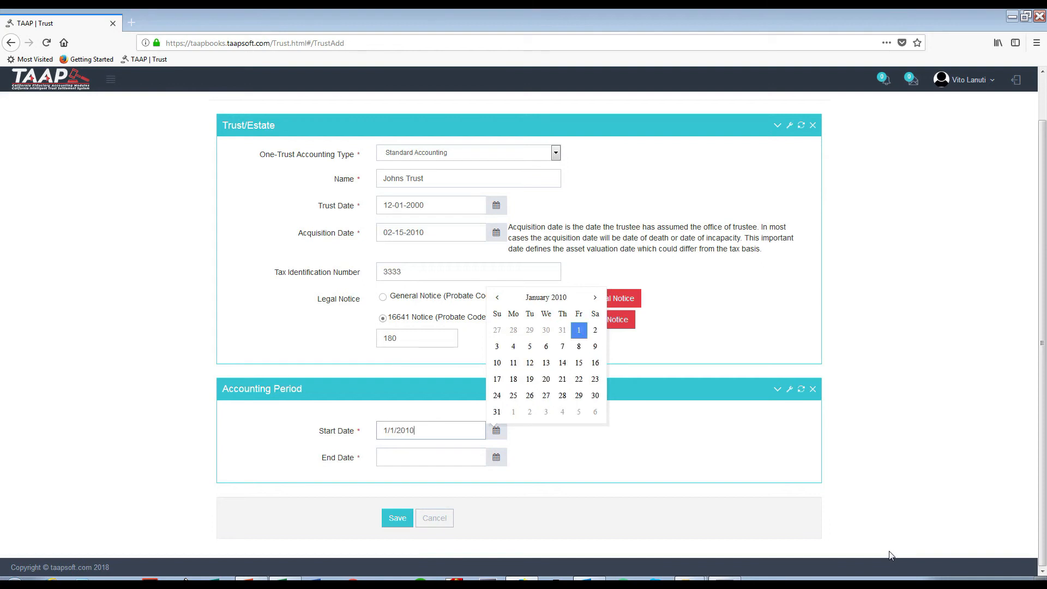
pyautogui.press('Tab')
pyautogui.write('12')
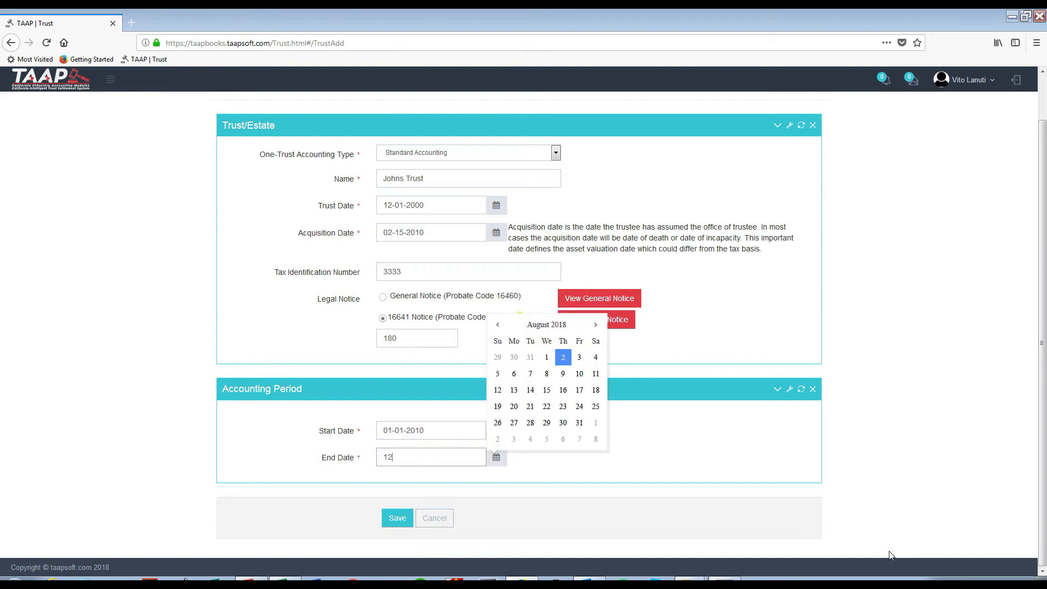
pyautogui.write('/31/2010')
pyautogui.press('Tab')
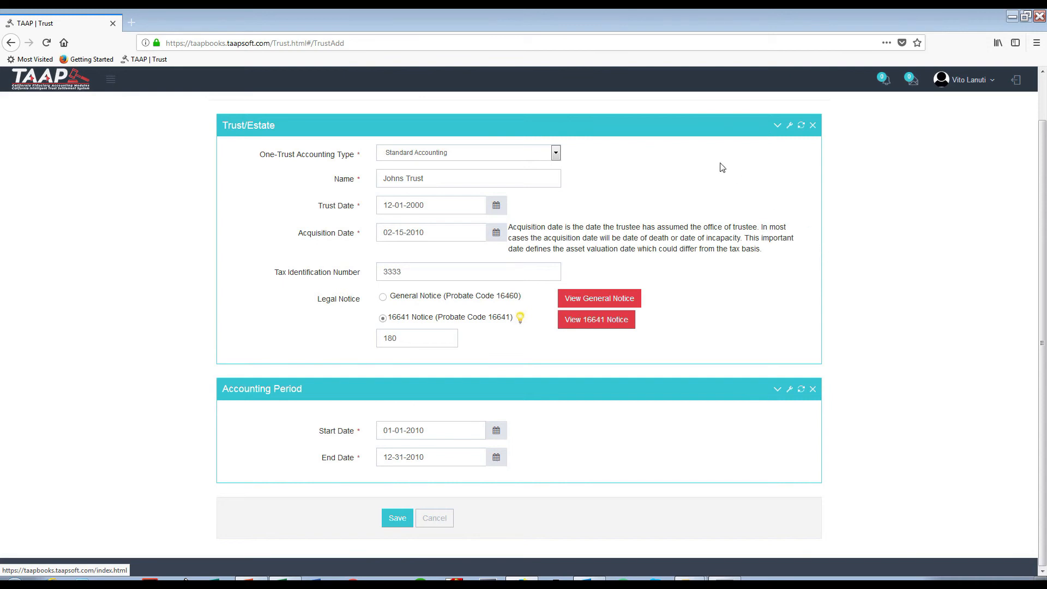
pyautogui.click(396, 519)
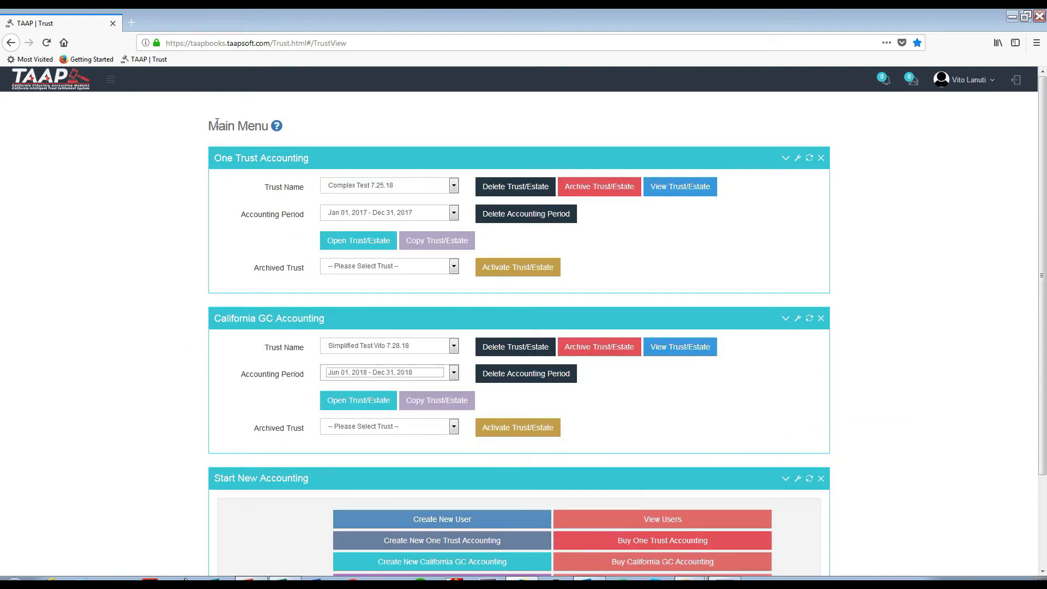
# Select Johns Trust under One Trust Accounting and open it.
pyautogui.click(453, 187)
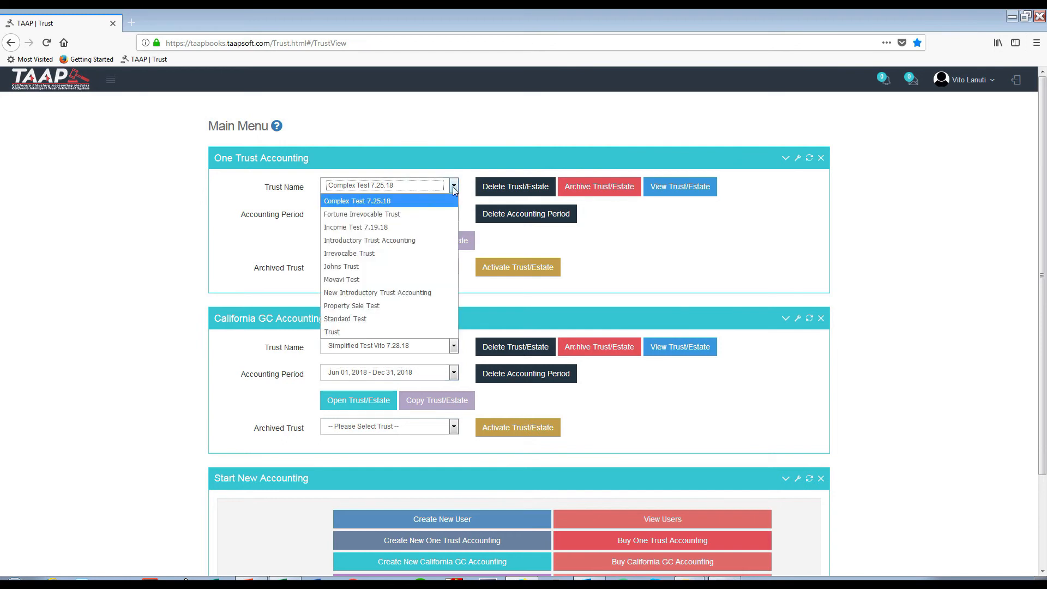
pyautogui.click(369, 266)
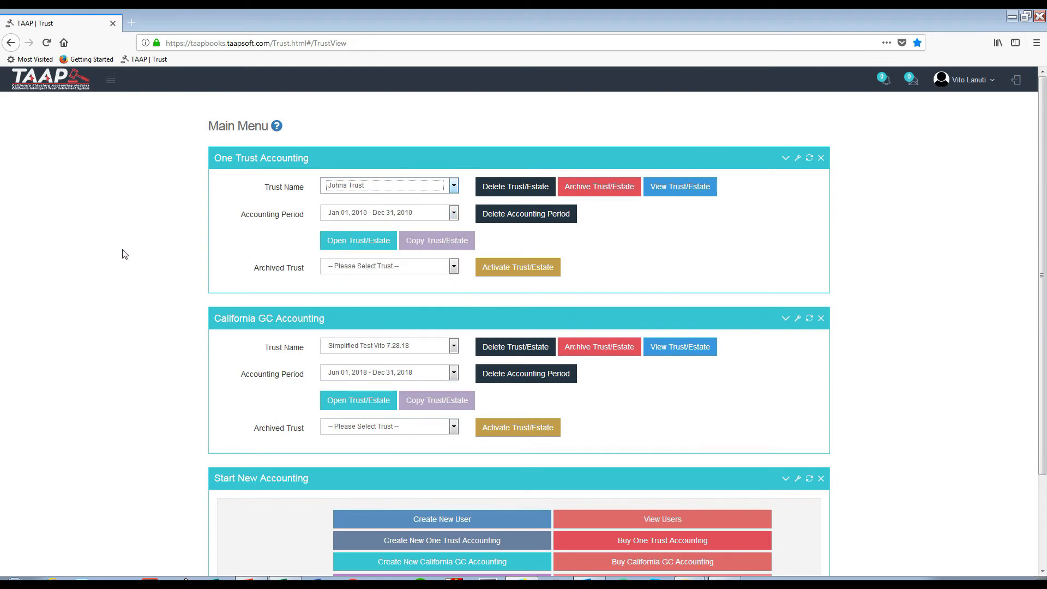
pyautogui.click(369, 245)
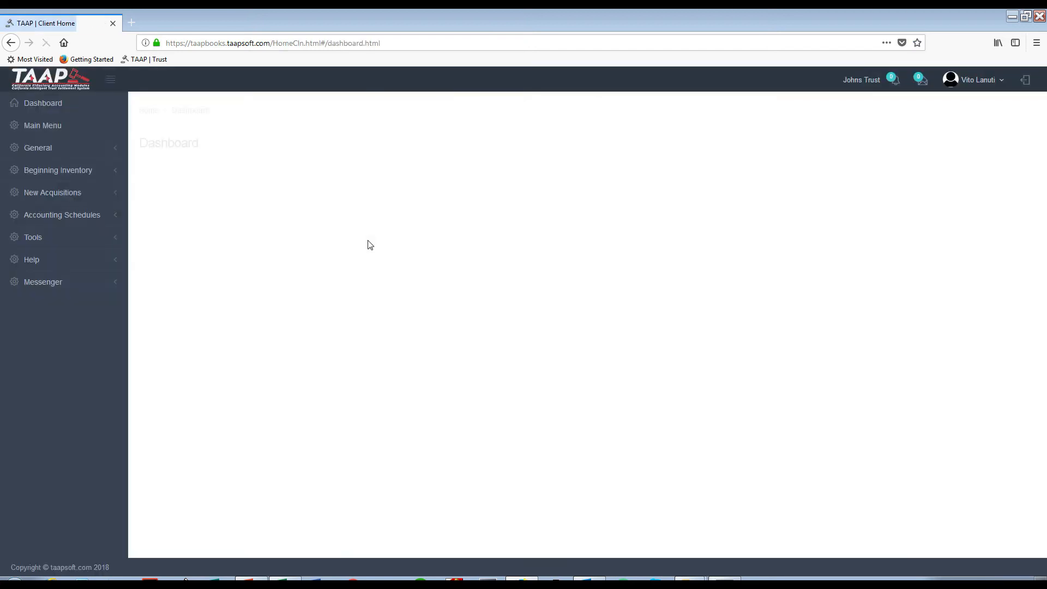